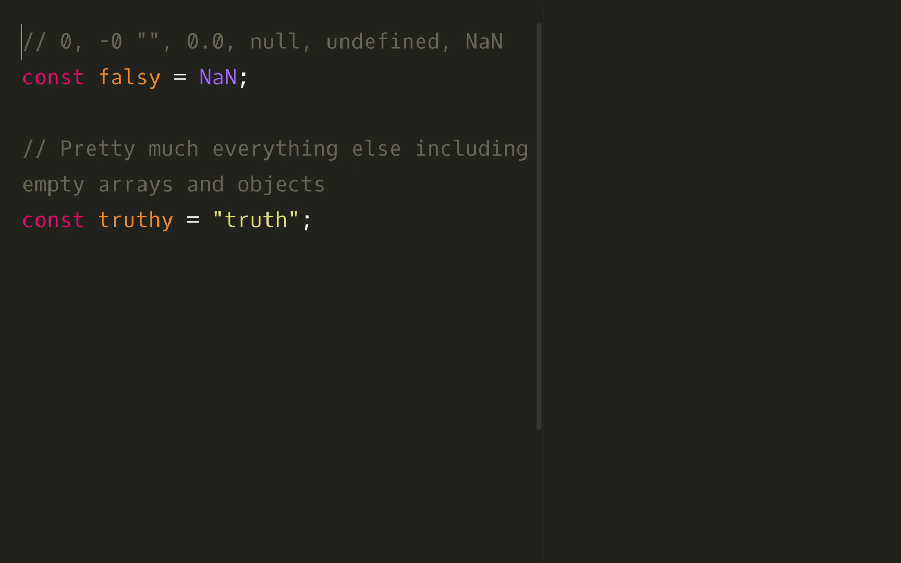
# - Move from the falsy-values comment to the empty line below the truthy constant and begin writing Boolean
pyautogui.hotkey('shift', 'Down')
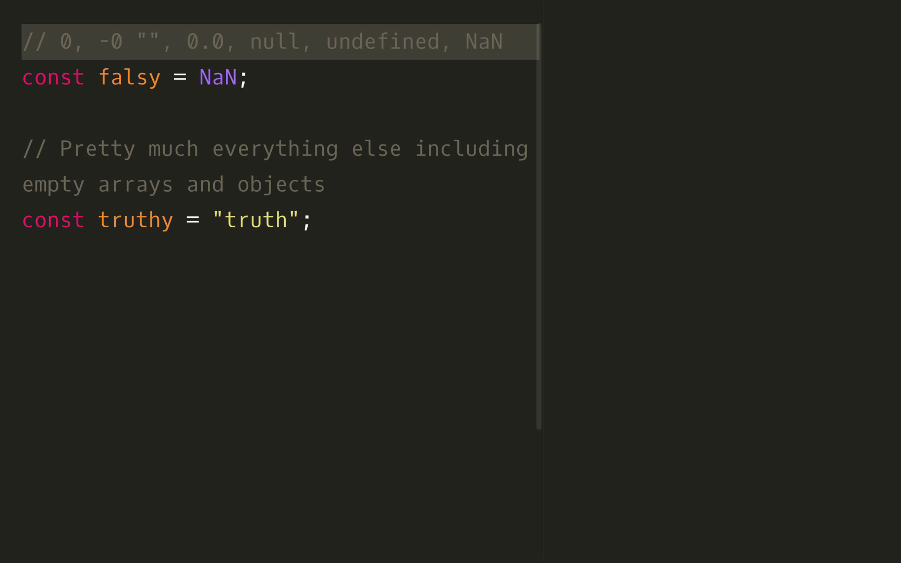
pyautogui.press('Down')
pyautogui.press('Down')
pyautogui.press('Down')
pyautogui.press('Down')
pyautogui.press('Down')
pyautogui.press('Down')
pyautogui.press('Down')
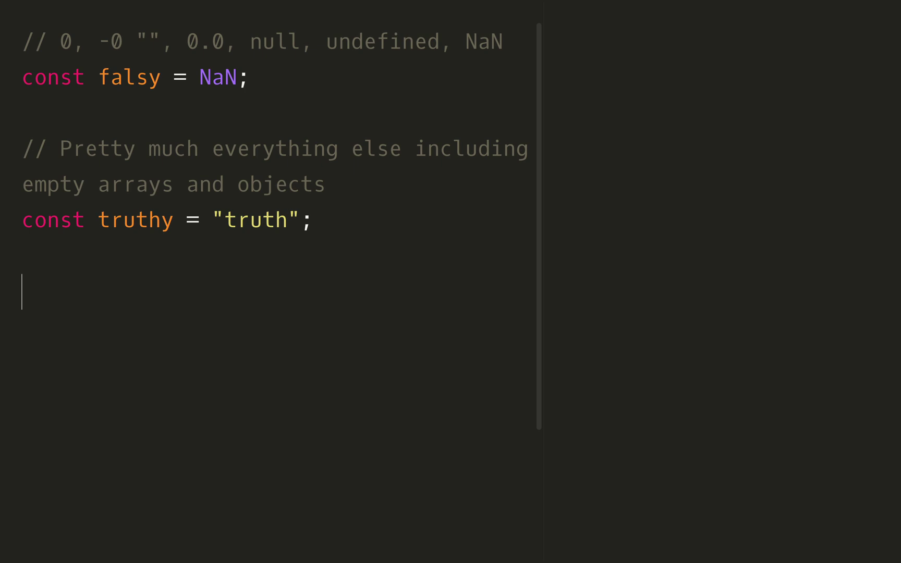
pyautogui.write('Boolean')
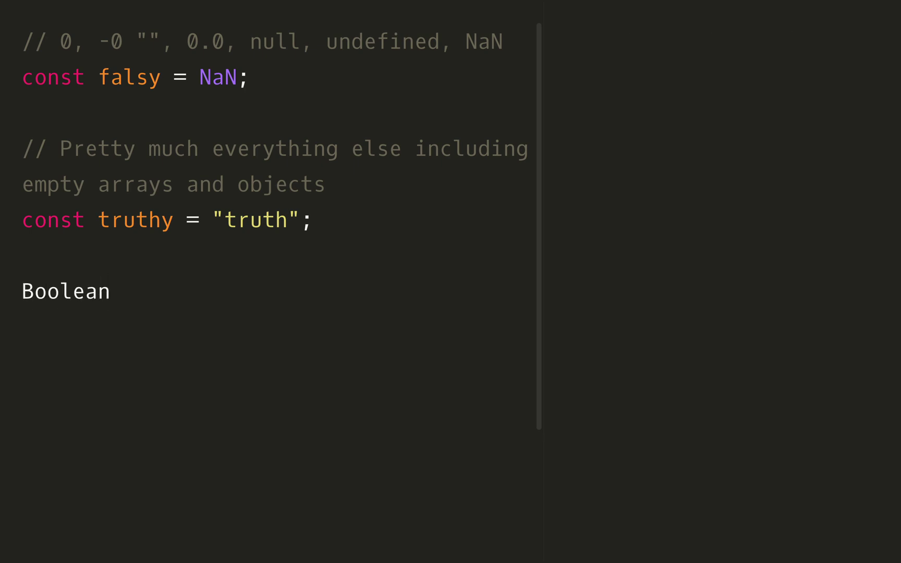
pyautogui.write('(')
pyautogui.write('truthy')
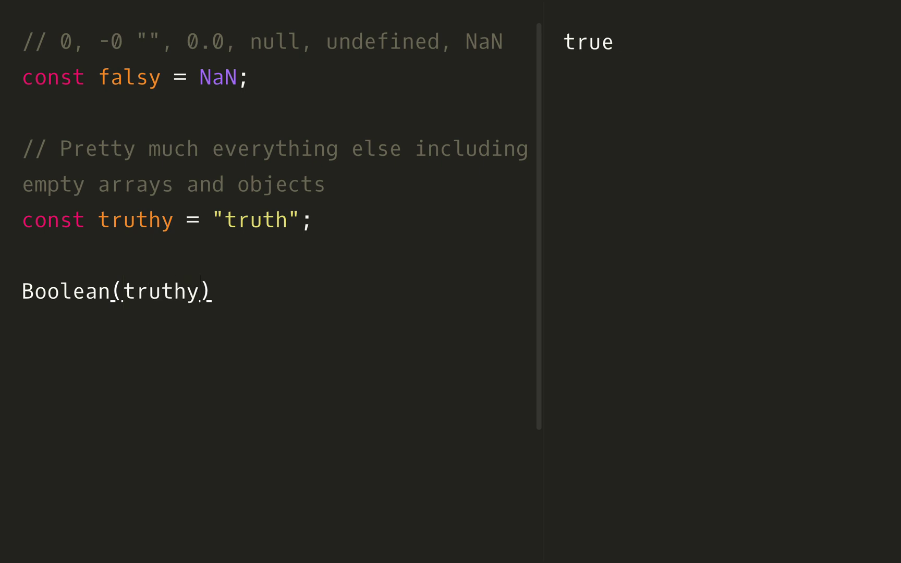
# - Change the call to Boolean(falsy) so the result reads false, then move back along the line
pyautogui.press('BackSpace')
pyautogui.press('BackSpace')
pyautogui.press('BackSpace')
pyautogui.press('BackSpace')
pyautogui.press('BackSpace')
pyautogui.press('BackSpace')
pyautogui.write('falsy')
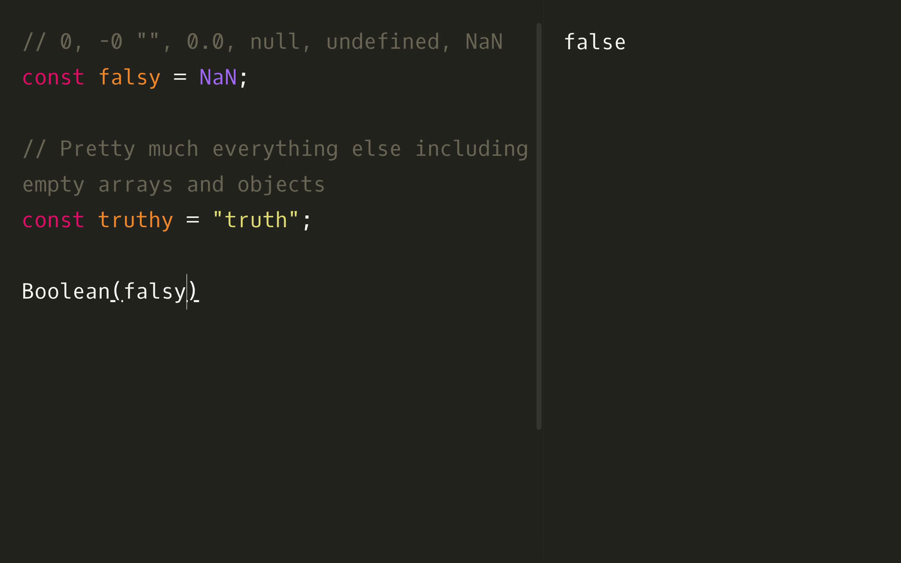
pyautogui.press('Left')
pyautogui.press('Left')
pyautogui.press('Left')
pyautogui.press('Left')
pyautogui.press('Left')
pyautogui.press('Left')
pyautogui.press('Left')
pyautogui.press('Left')
pyautogui.press('Left')
pyautogui.press('Left')
pyautogui.write('const something =')
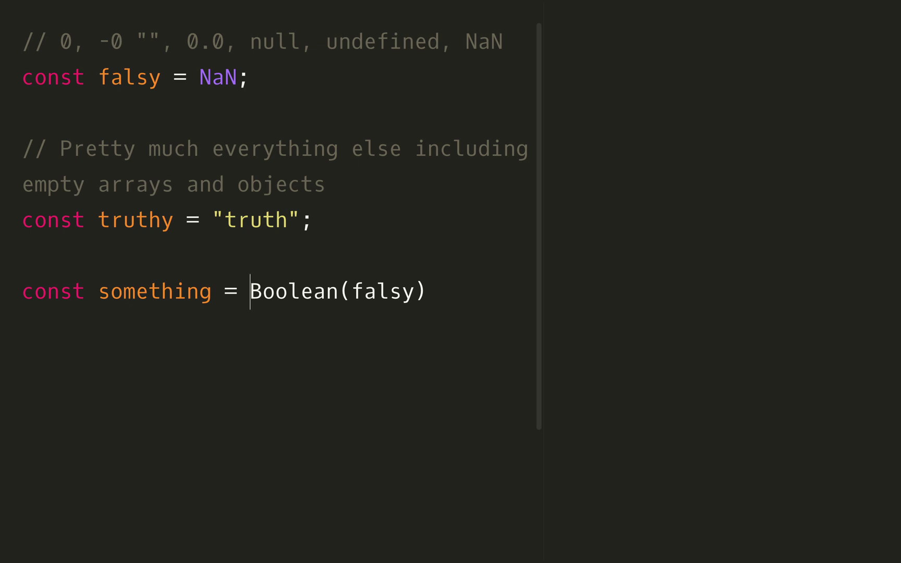
# - Strip the Boolean( ) wrapper so const something is assigned falsy directly
pyautogui.hotkey('shift', 'Right')
pyautogui.hotkey('shift', 'Right')
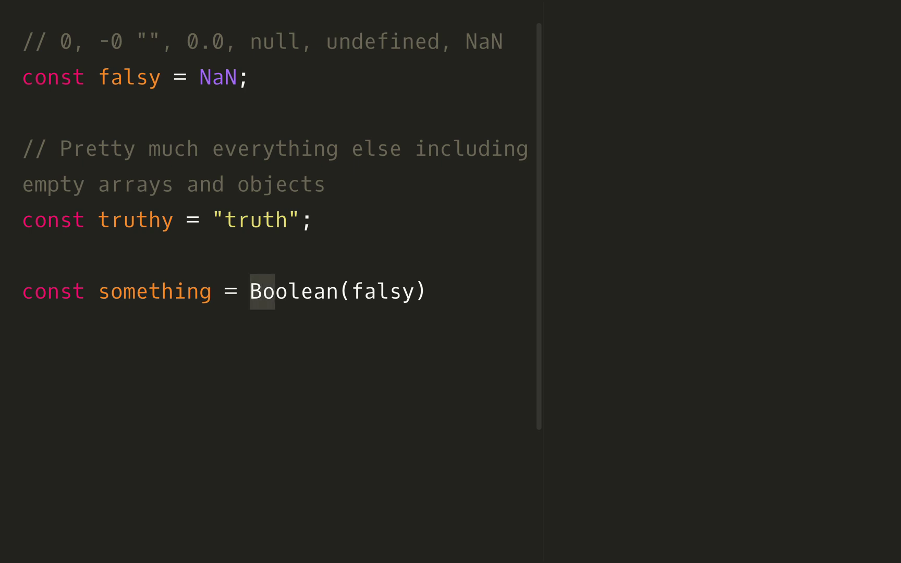
pyautogui.hotkey('shift', 'Right')
pyautogui.hotkey('shift', 'Right')
pyautogui.hotkey('shift', 'Right')
pyautogui.hotkey('shift', 'Right')
pyautogui.hotkey('shift', 'Right')
pyautogui.press('BackSpace')
pyautogui.press('Right')
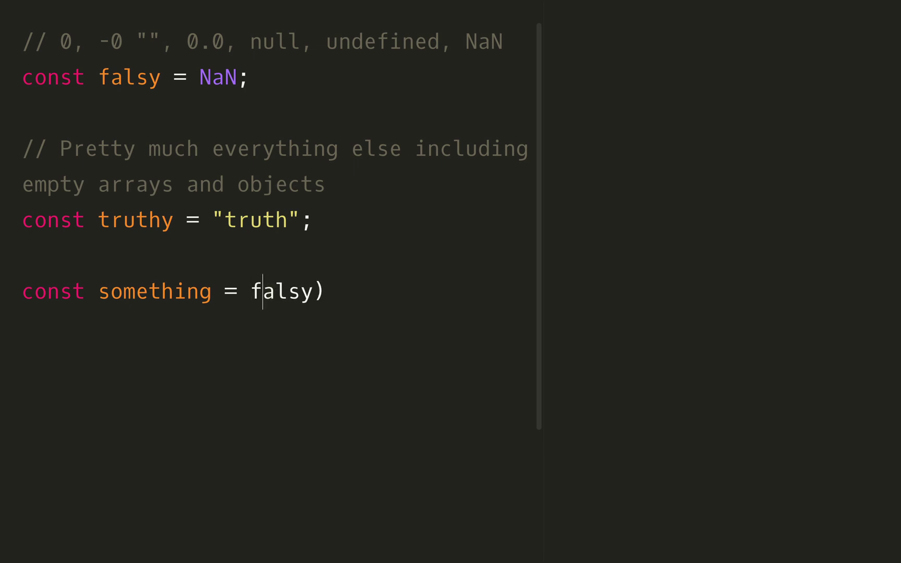
pyautogui.press('Right')
pyautogui.press('Right')
pyautogui.press('Right')
pyautogui.press('Right')
pyautogui.press('Delete')
pyautogui.press('Left')
pyautogui.press('Left')
pyautogui.press('Left')
pyautogui.press('Left')
pyautogui.press('Left')
pyautogui.press('Left')
pyautogui.press('Right')
pyautogui.write('!')
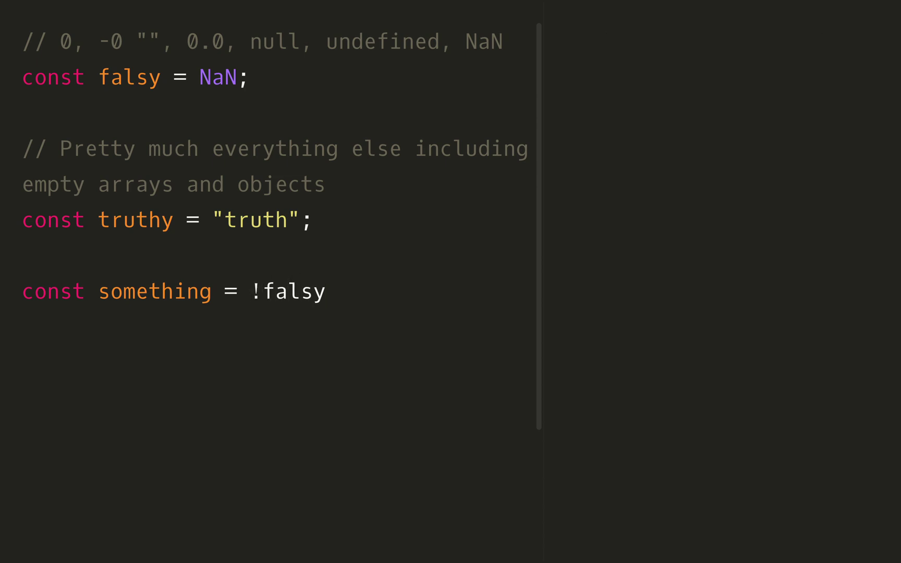
# - Delete the 'const something =' prefix, leaving the bare !!falsy expression that outputs false
pyautogui.press('Left')
pyautogui.hotkey('shift', 'Left')
pyautogui.hotkey('shift', 'Left')
pyautogui.hotkey('shift', 'Left')
pyautogui.hotkey('shift', 'Left')
pyautogui.hotkey('shift', 'Left')
pyautogui.hotkey('shift', 'Left')
pyautogui.hotkey('shift', 'Left')
pyautogui.hotkey('shift', 'Left')
pyautogui.hotkey('shift', 'Left')
pyautogui.hotkey('shift', 'Left')
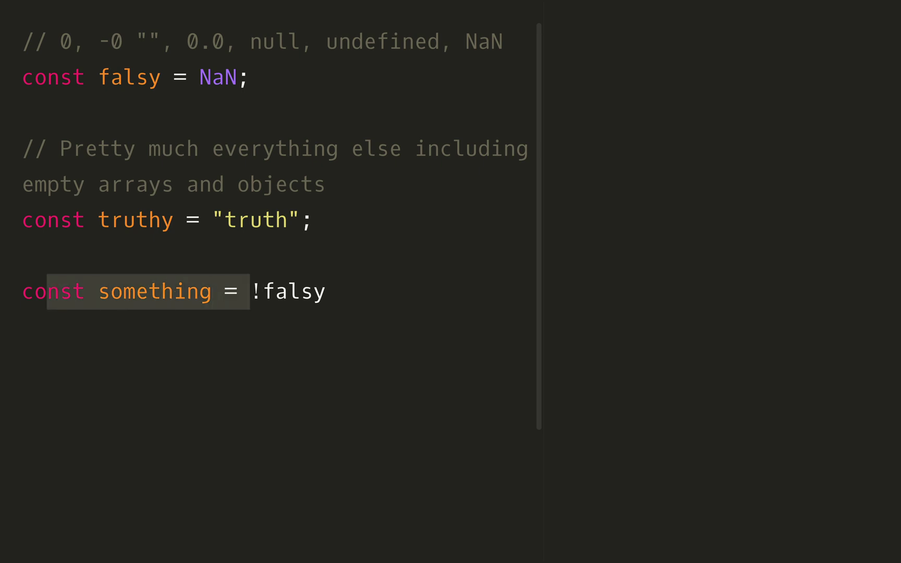
pyautogui.hotkey('shift', 'Left')
pyautogui.hotkey('shift', 'Left')
pyautogui.press('BackSpace')
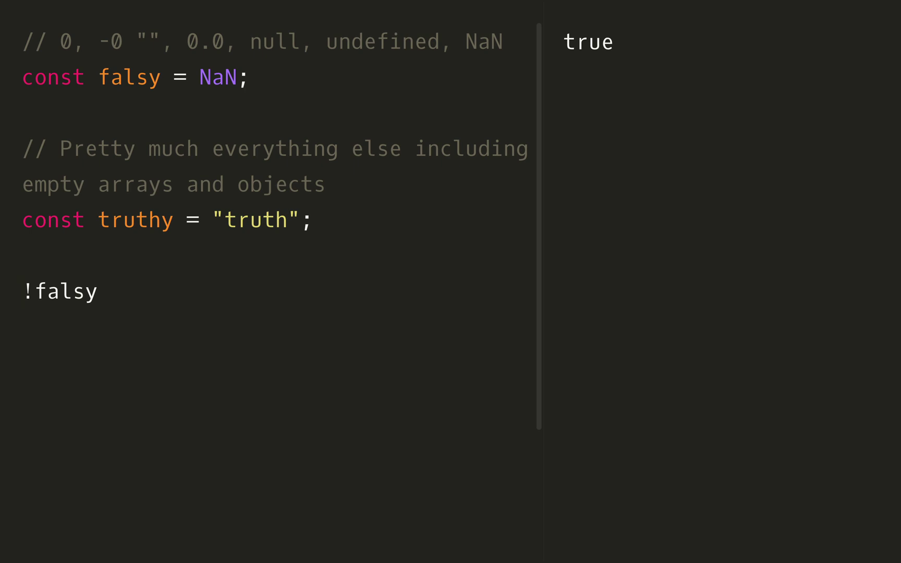
pyautogui.write('!')
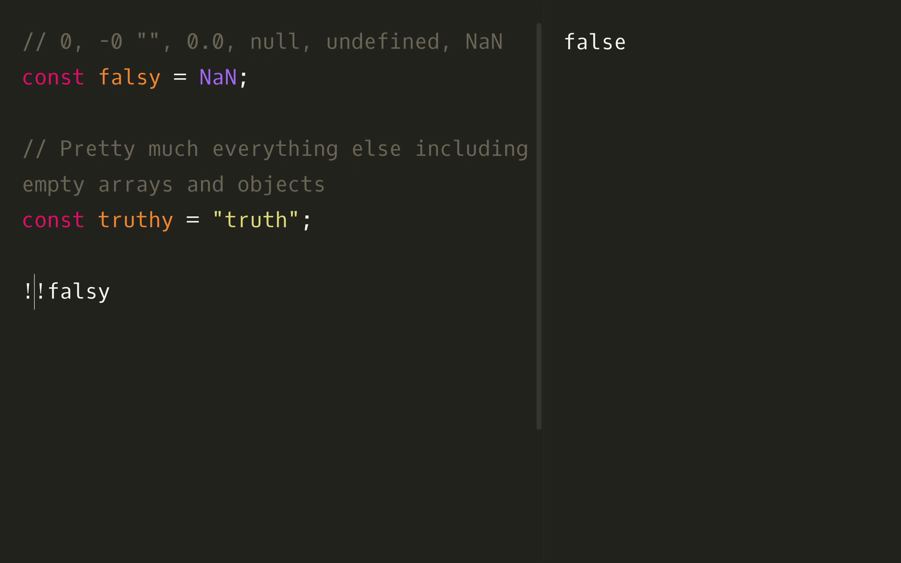
# - Add a new line after !!falsy for the !!truthy expression, giving outputs false and true
pyautogui.press('Right')
pyautogui.press('Right')
pyautogui.press('Right')
pyautogui.press('Right')
pyautogui.press('Right')
pyautogui.press('Right')
pyautogui.press('Return')
pyautogui.write('!!truthy')
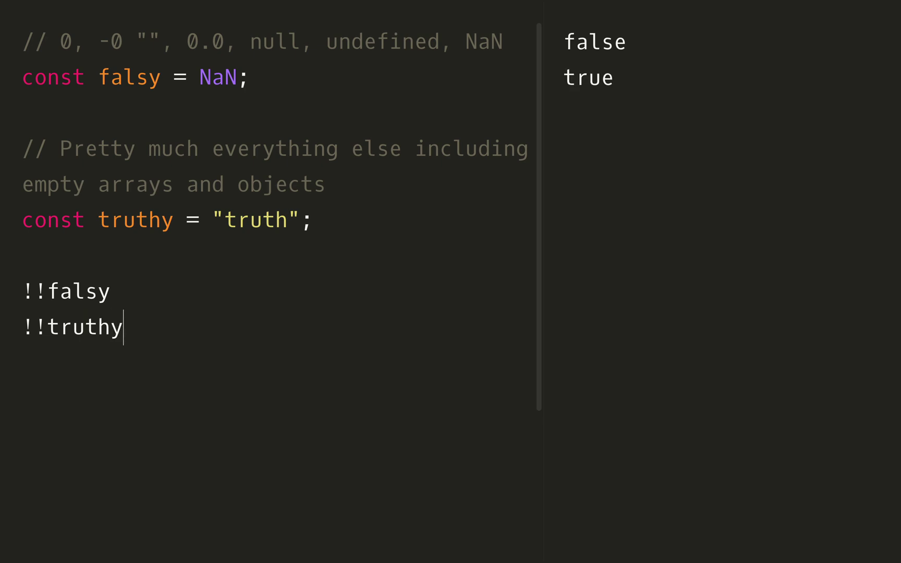